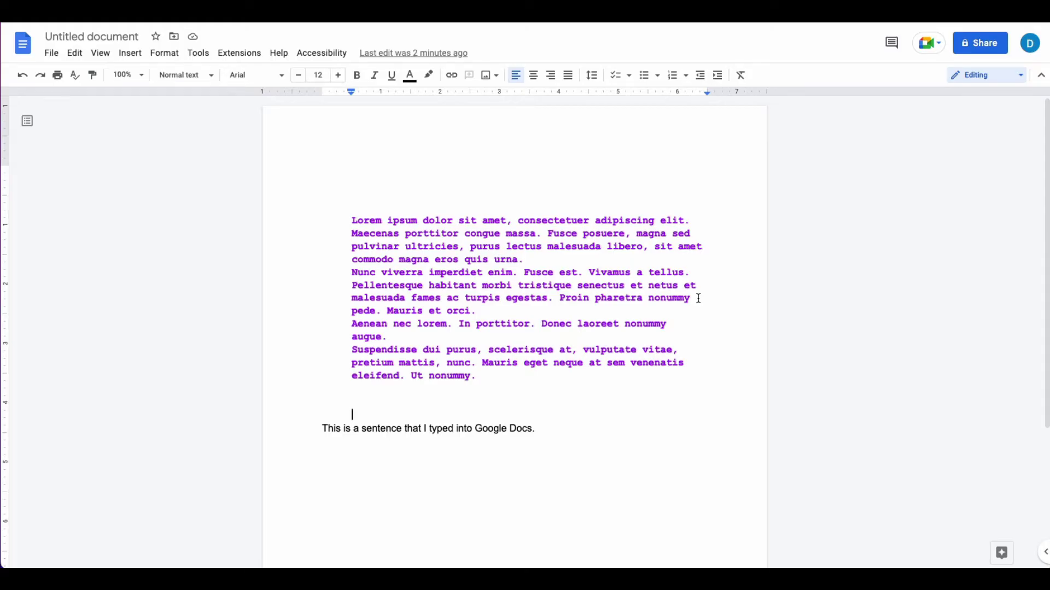
Copy the purple bold Courier New formatting of 'Lorem ipsum dolor sit amet' with Paint format
click(697, 298)
drag(351, 220, 509, 223)
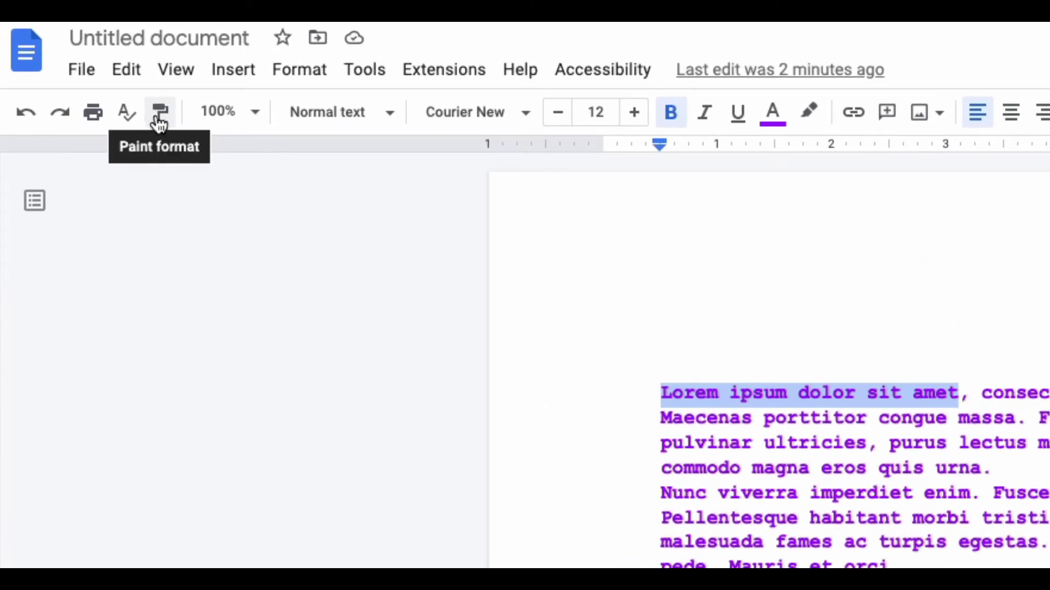
click(160, 122)
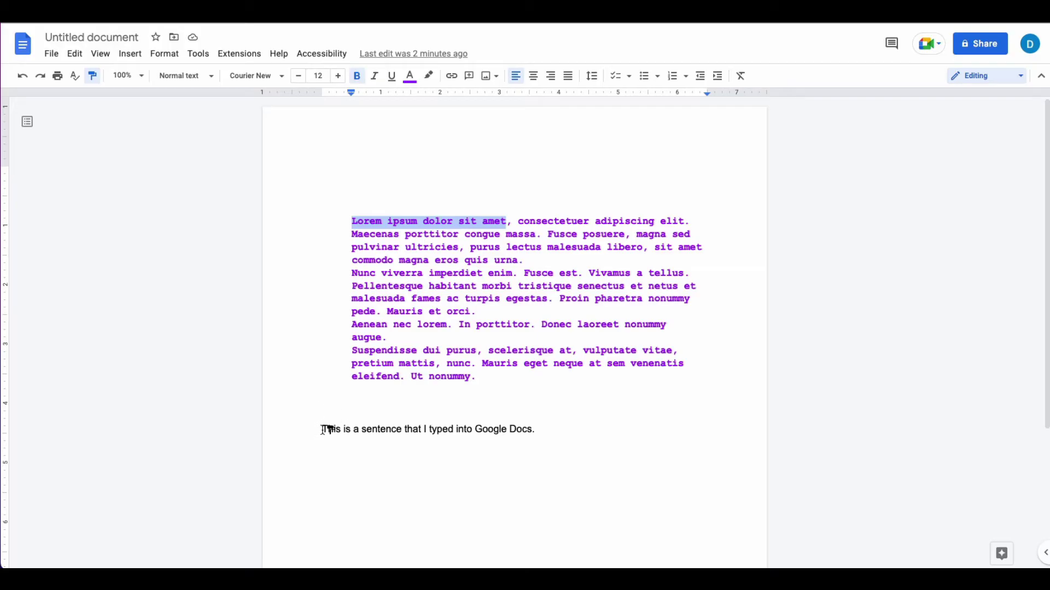
Apply the copied purple bold Courier New style to the plain bottom sentence
drag(322, 429, 542, 436)
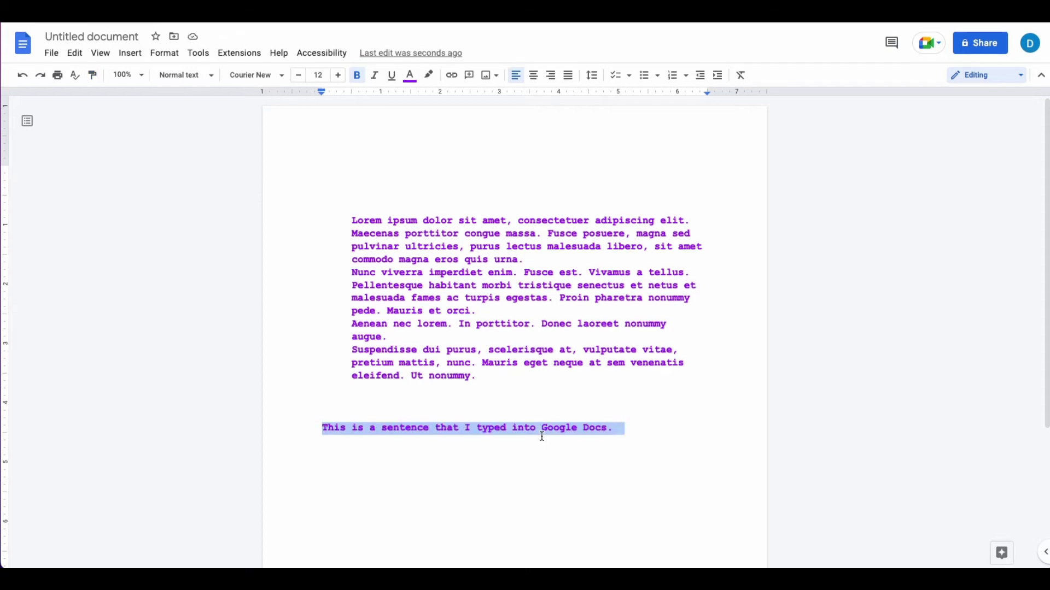